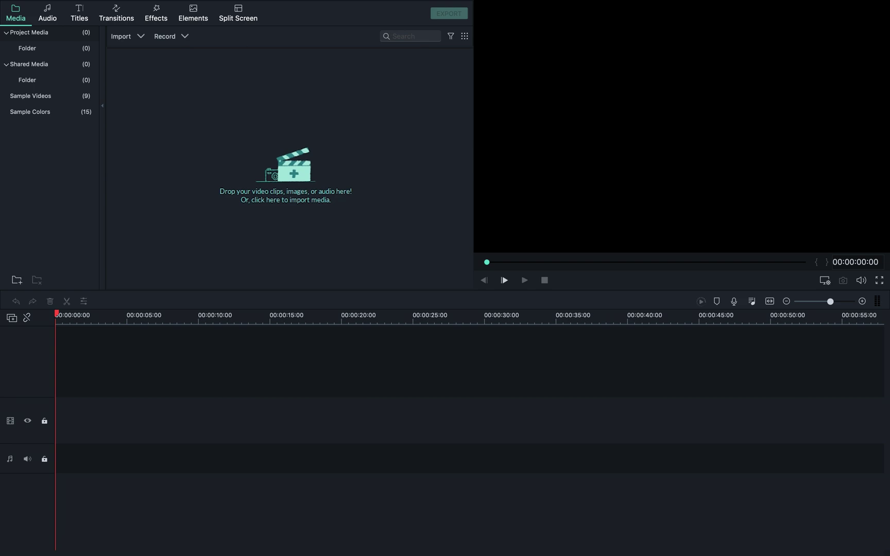
# Step: Import all 15 files from the Travel Vlog folder into project media
pyautogui.click(301, 164)
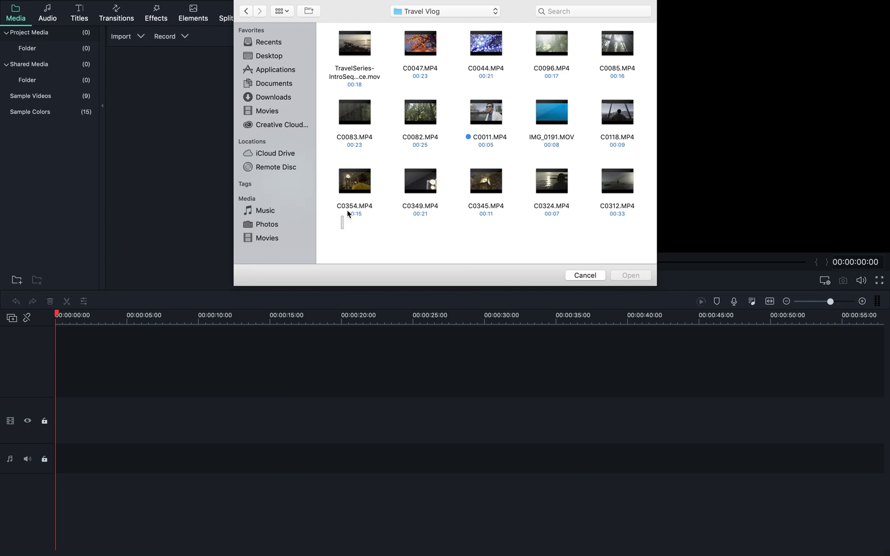
pyautogui.moveTo(347, 213); pyautogui.dragTo(622, 21)
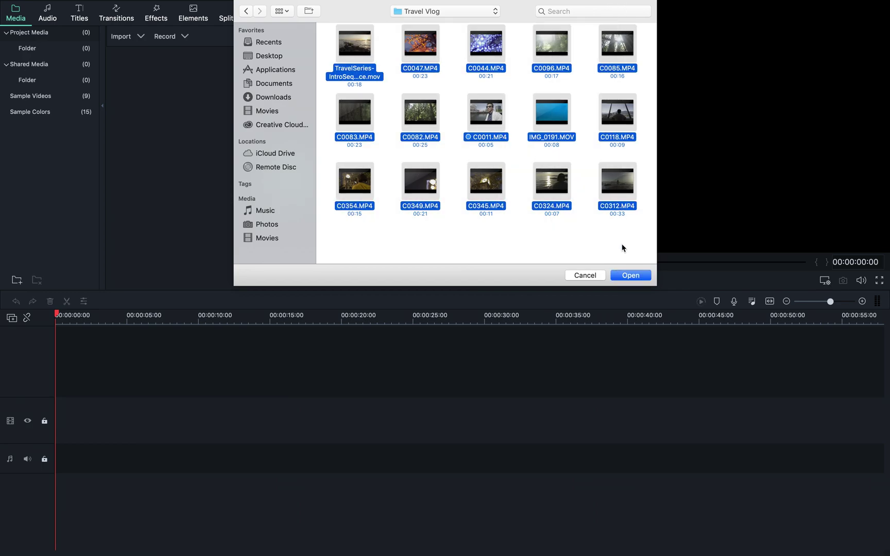
pyautogui.click(623, 275)
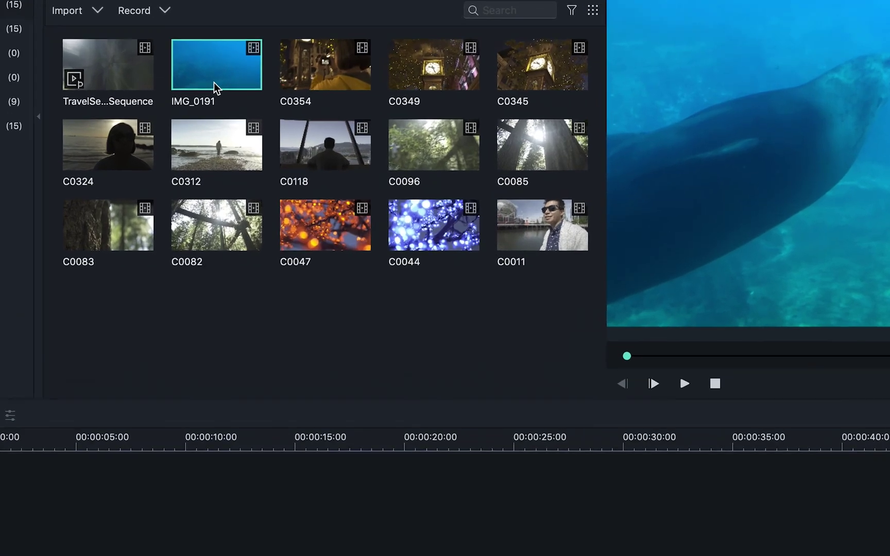
# Step: Rename clip IMG_0191 to Aquarium
pyautogui.rightClick(216, 85)
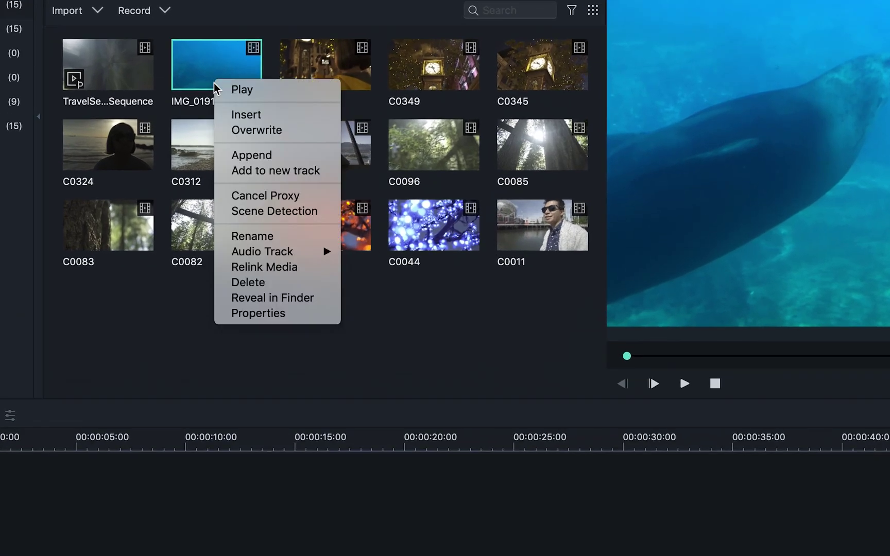
pyautogui.click(289, 235)
pyautogui.write('Aquarium')
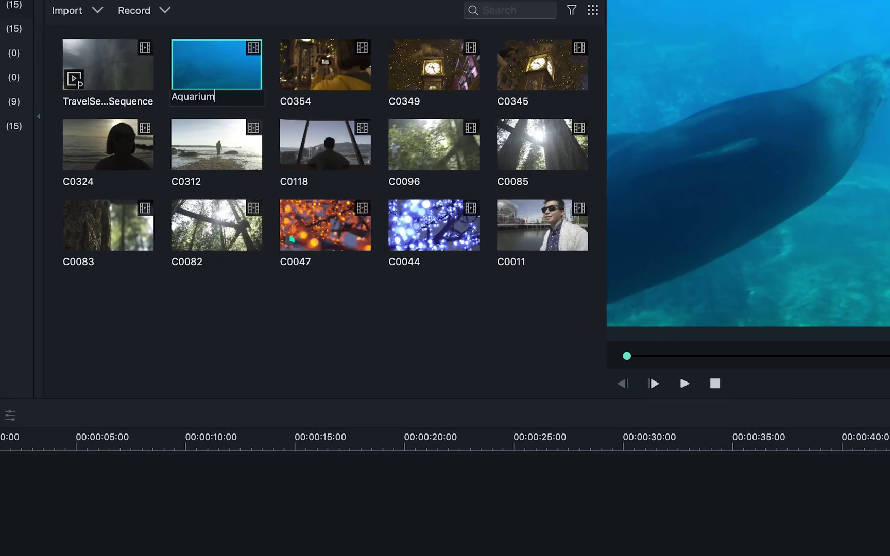
pyautogui.press('Return')
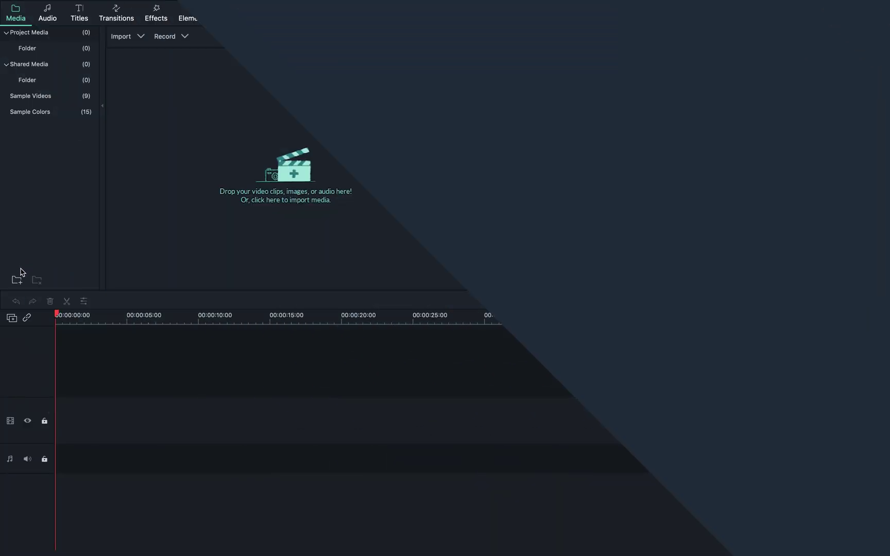
# Step: Create new project media folders named BROLL and VLOG
pyautogui.click(17, 280)
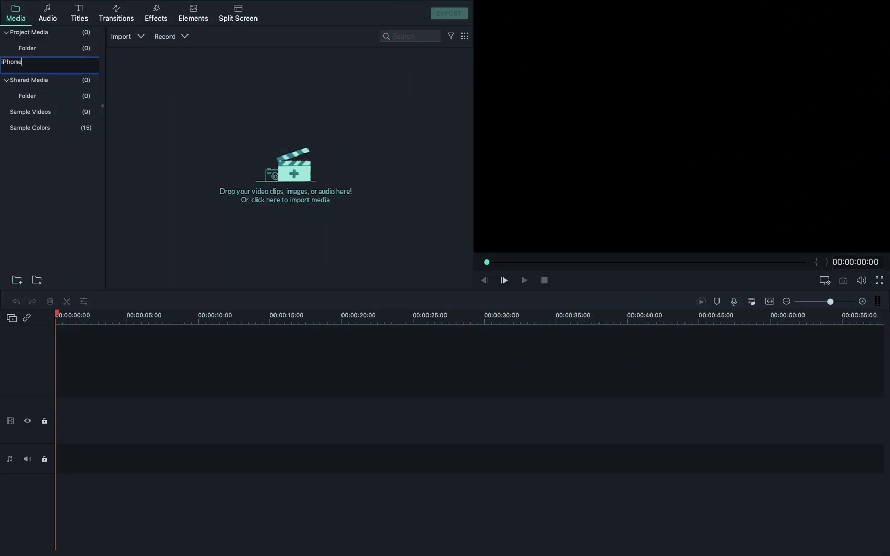
pyautogui.click(15, 282)
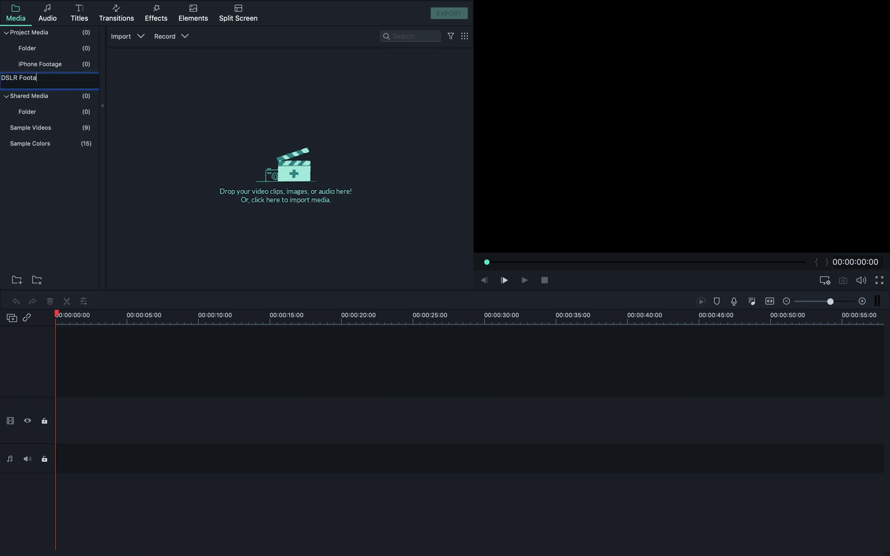
pyautogui.press('Return')
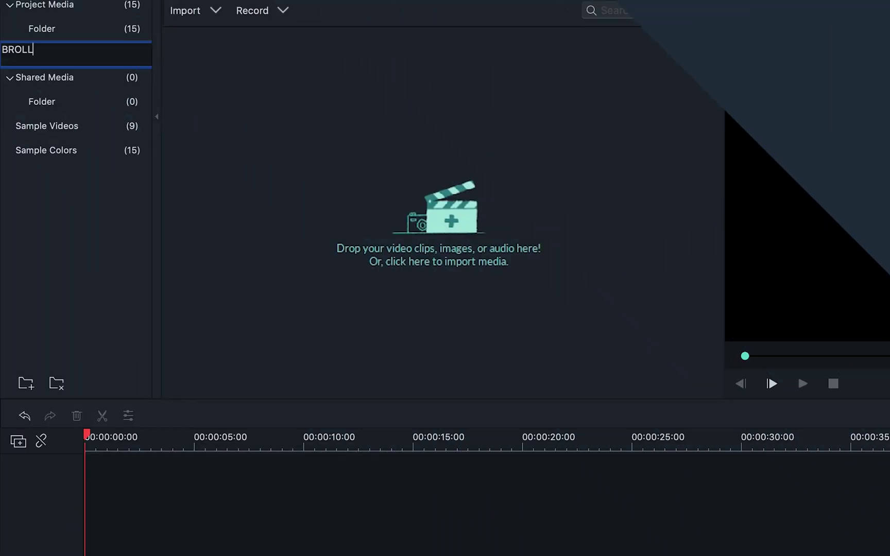
pyautogui.press('Return')
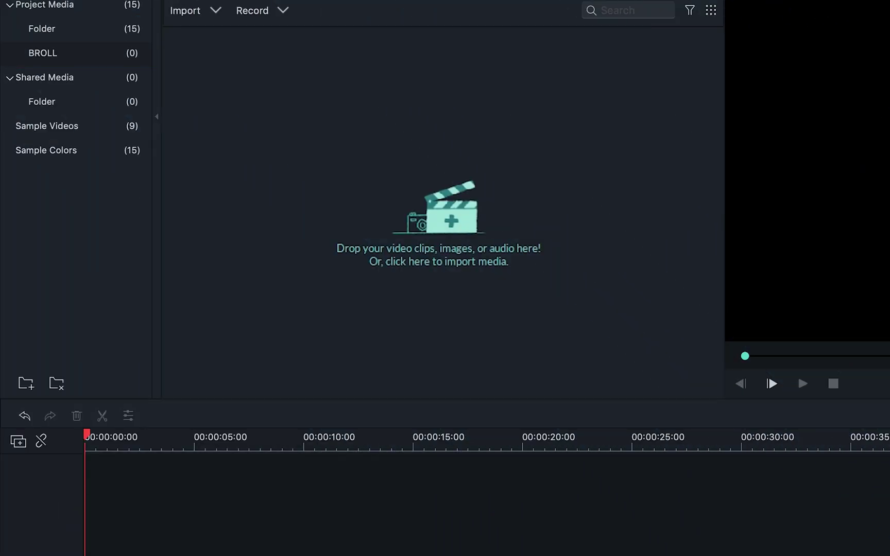
pyautogui.click(25, 384)
pyautogui.write('VLOG')
pyautogui.press('Return')
# Step: Move the intro sequence into VLOG and clips C0349, C0096 and C0085 into BROLL
pyautogui.click(42, 28)
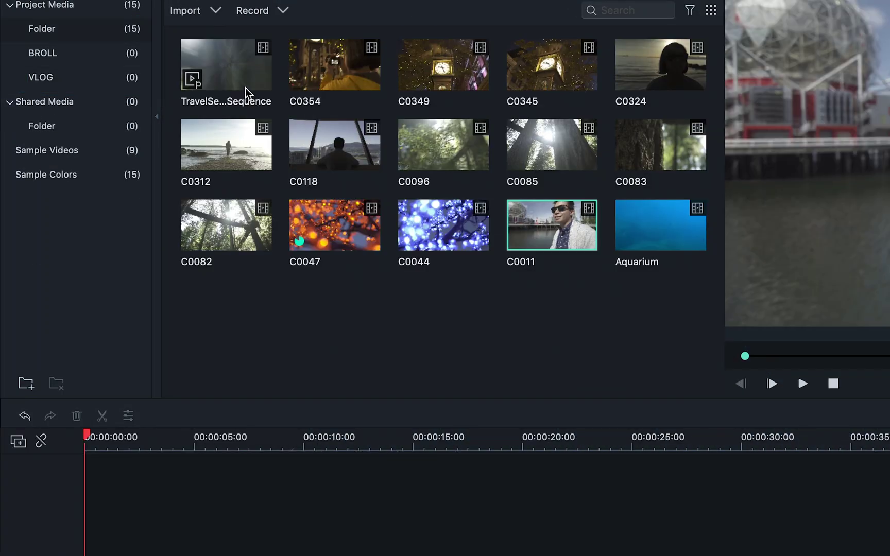
pyautogui.moveTo(242, 77); pyautogui.dragTo(119, 54)
pyautogui.click(443, 65)
pyautogui.keyDown('super'); pyautogui.click(442, 144); pyautogui.keyUp('super')
pyautogui.keyDown('super'); pyautogui.click(532, 153); pyautogui.keyUp('super')
pyautogui.click(119, 54)
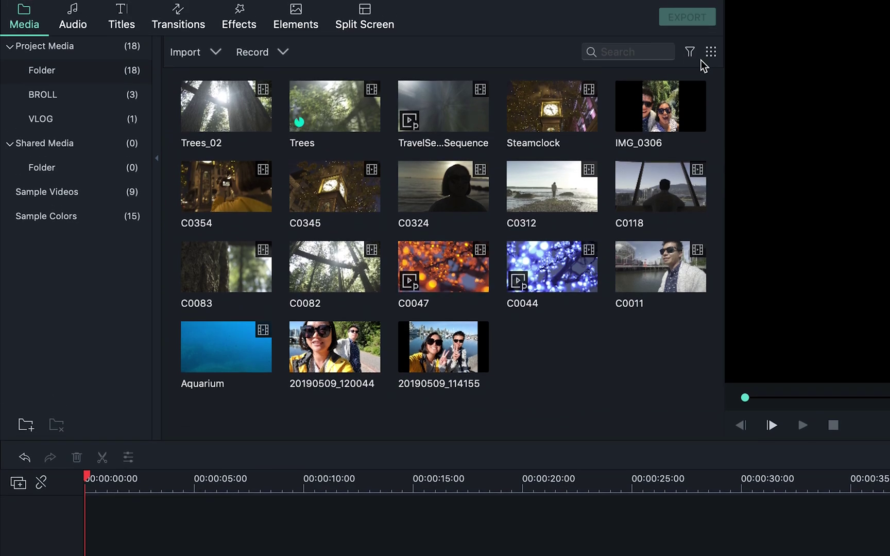
# Step: Filter the media library to Video only, then set the filter back to All
pyautogui.click(690, 53)
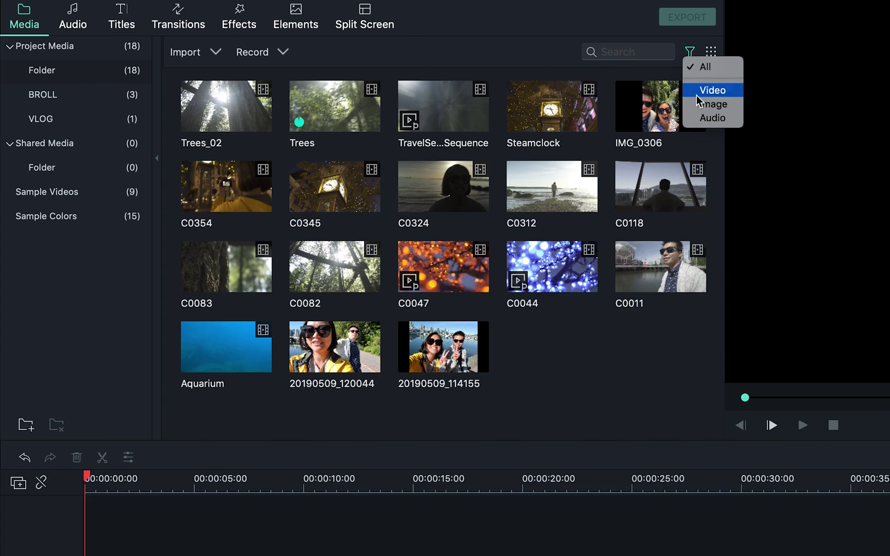
pyautogui.click(712, 90)
pyautogui.click(690, 51)
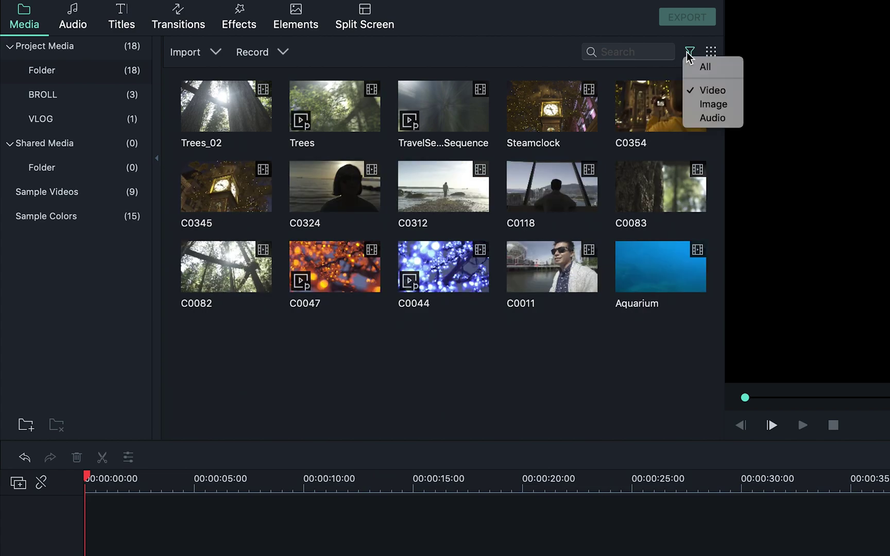
pyautogui.click(696, 113)
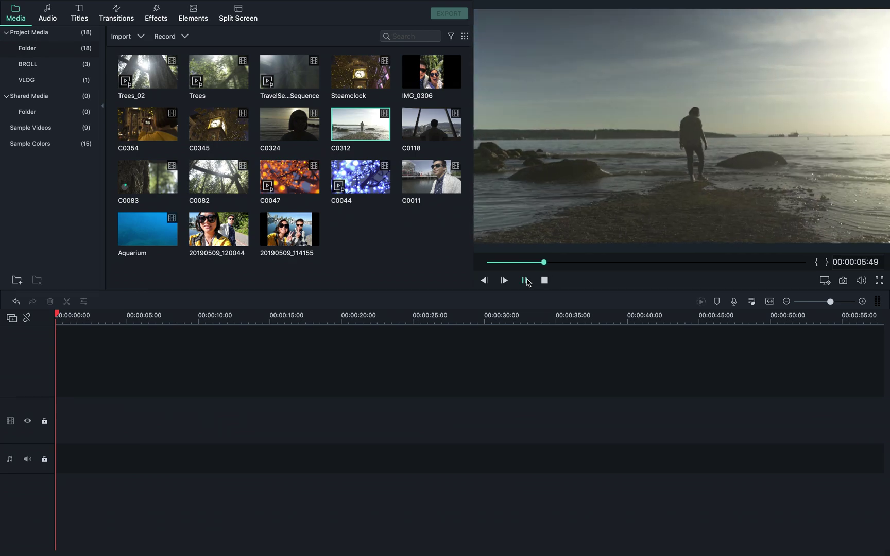
# Step: Mark C0312 from 00:00:12:00 to 00:00:16:43 and place it at the start of the video track
pyautogui.click(526, 281)
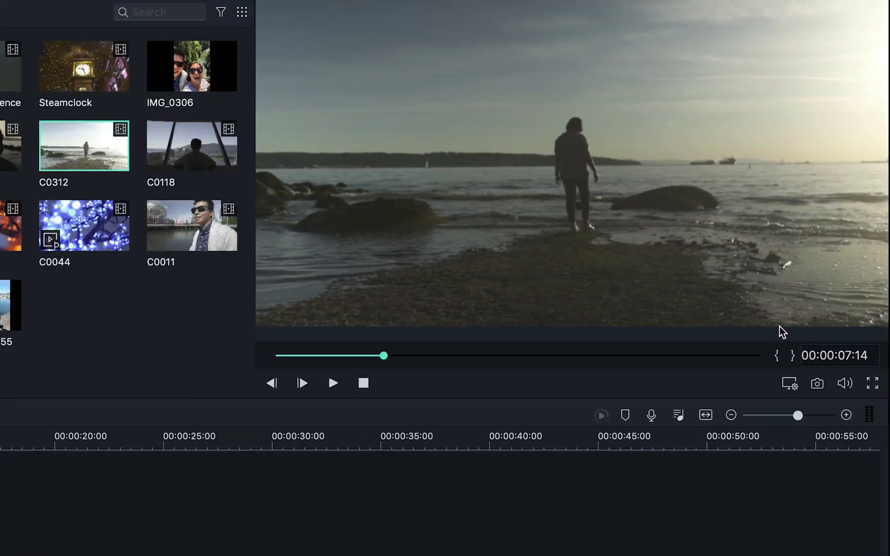
pyautogui.click(778, 359)
pyautogui.moveTo(387, 360); pyautogui.dragTo(456, 359)
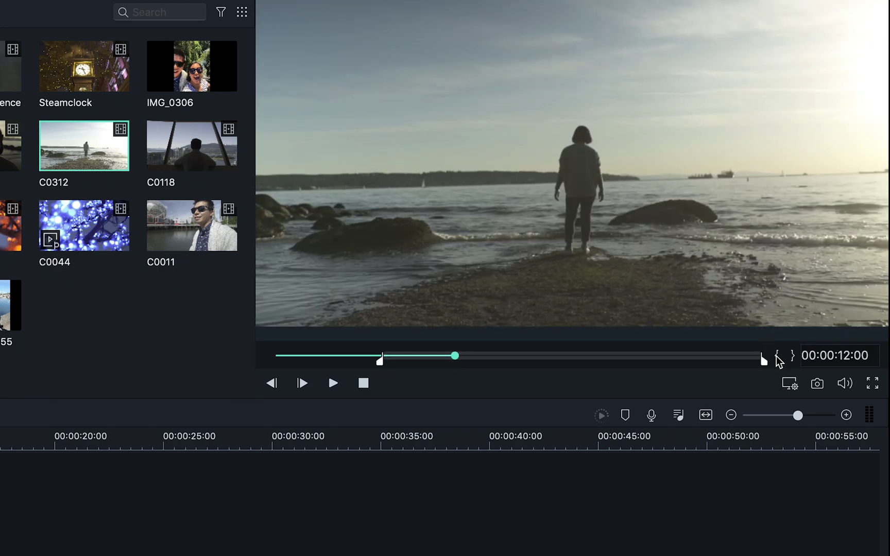
pyautogui.click(778, 359)
pyautogui.moveTo(466, 357); pyautogui.dragTo(525, 357)
pyautogui.click(792, 356)
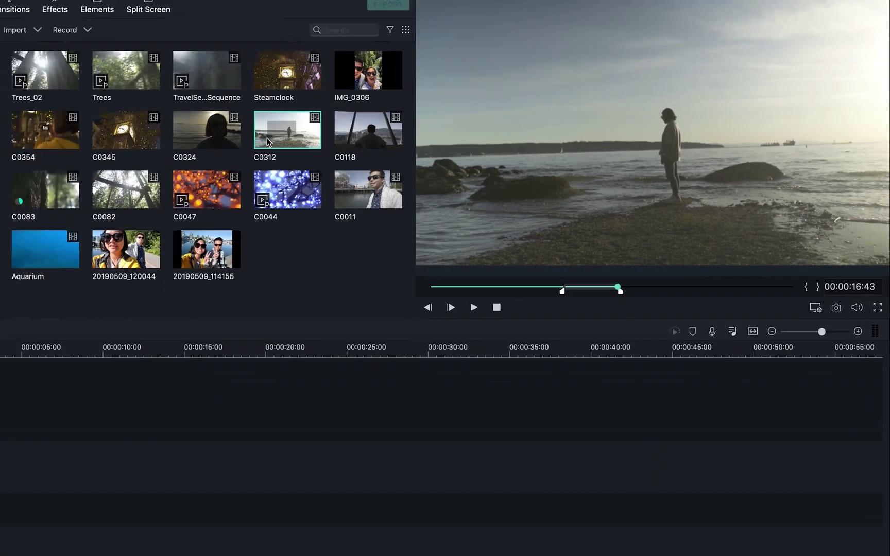
pyautogui.moveTo(571, 154); pyautogui.dragTo(0, 555)
pyautogui.moveTo(66, 422); pyautogui.dragTo(66, 422)
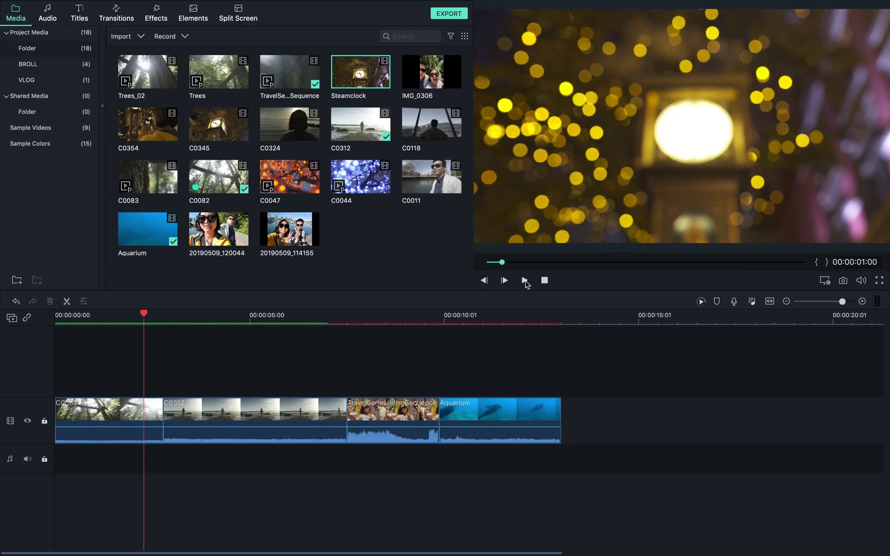
# Step: Trim C0354 from about 3 seconds and append it after Aquarium on the track
pyautogui.moveTo(496, 262); pyautogui.dragTo(665, 262)
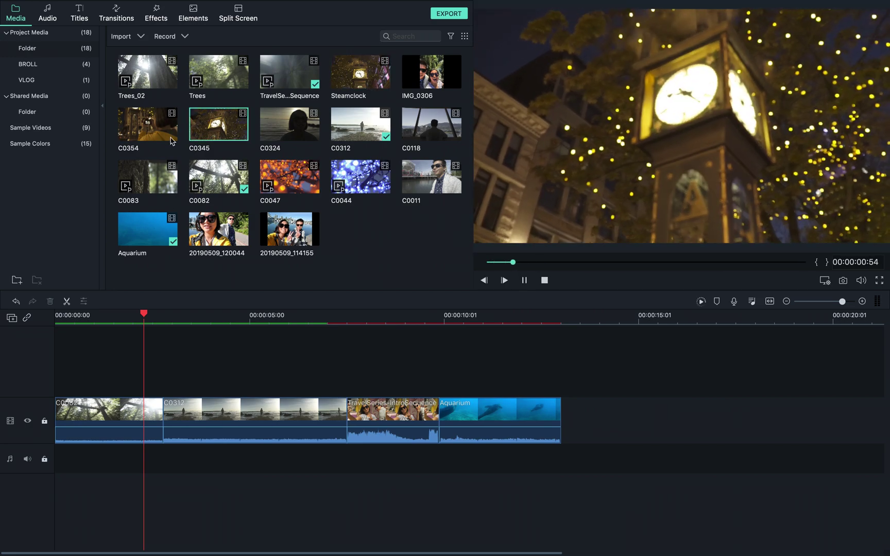
pyautogui.moveTo(512, 262); pyautogui.dragTo(555, 264)
pyautogui.press('i')
pyautogui.press('space')
pyautogui.click(826, 262)
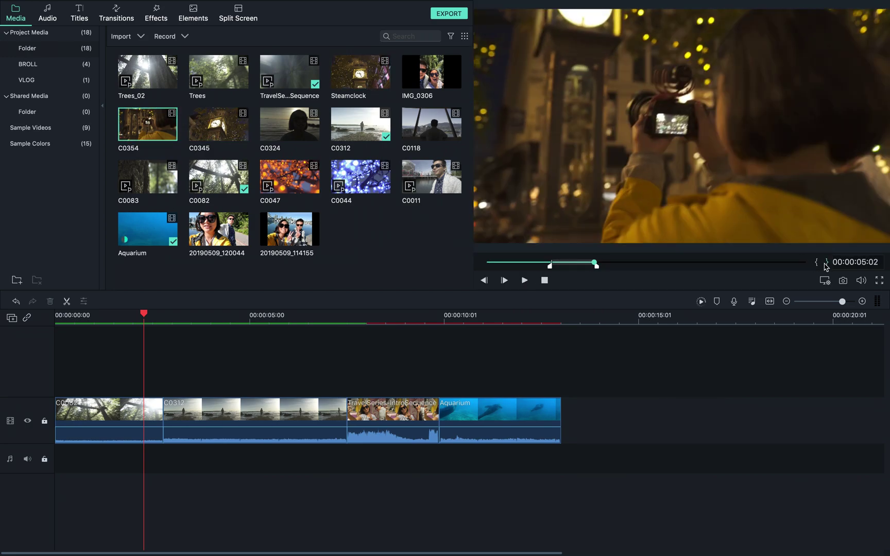
pyautogui.moveTo(680, 154); pyautogui.dragTo(575, 453)
# Step: Trim C0044 with an out point at 00:00:08:07 and append it after C0354
pyautogui.click(360, 177)
pyautogui.press('i')
pyautogui.press('space')
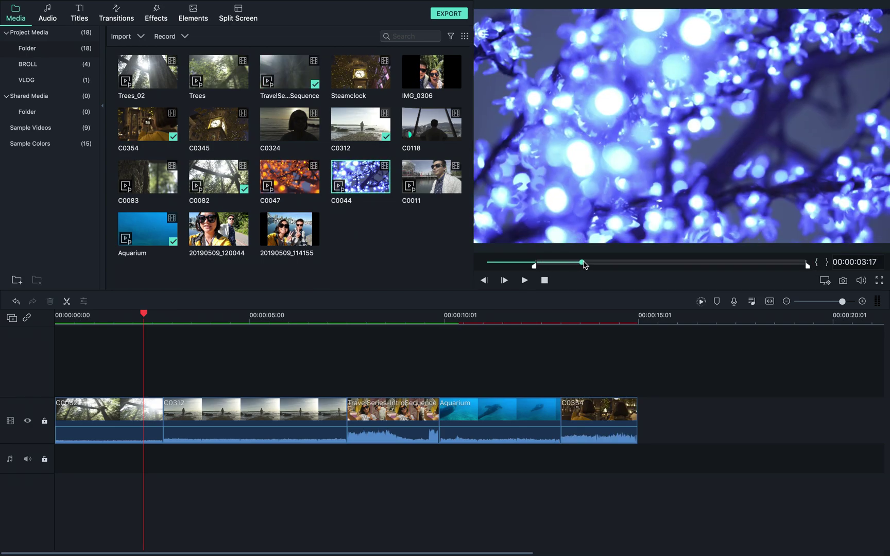
pyautogui.click(826, 262)
pyautogui.moveTo(772, 180); pyautogui.dragTo(637, 413)
# Step: Mark in and out points on C0047, starting at 00:00:03:37
pyautogui.click(289, 176)
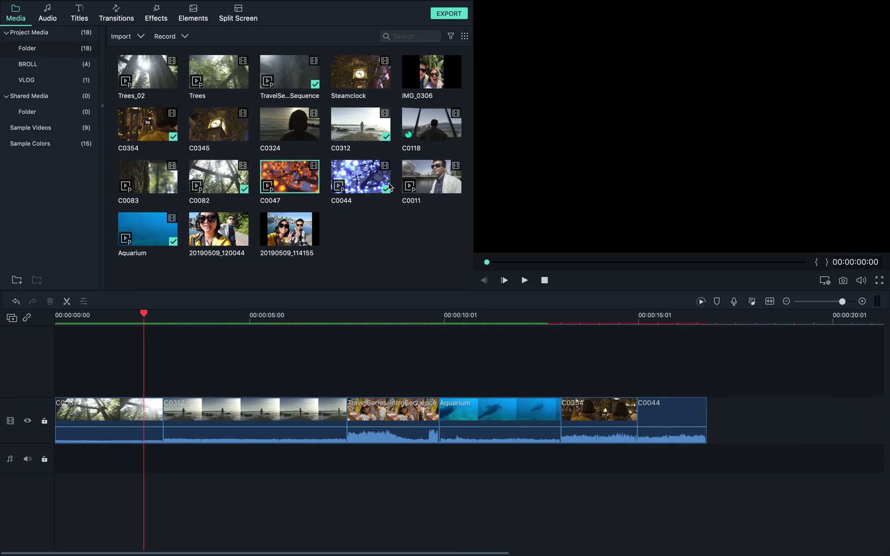
pyautogui.click(582, 262)
pyautogui.press('i')
pyautogui.press('space')
pyautogui.click(826, 263)
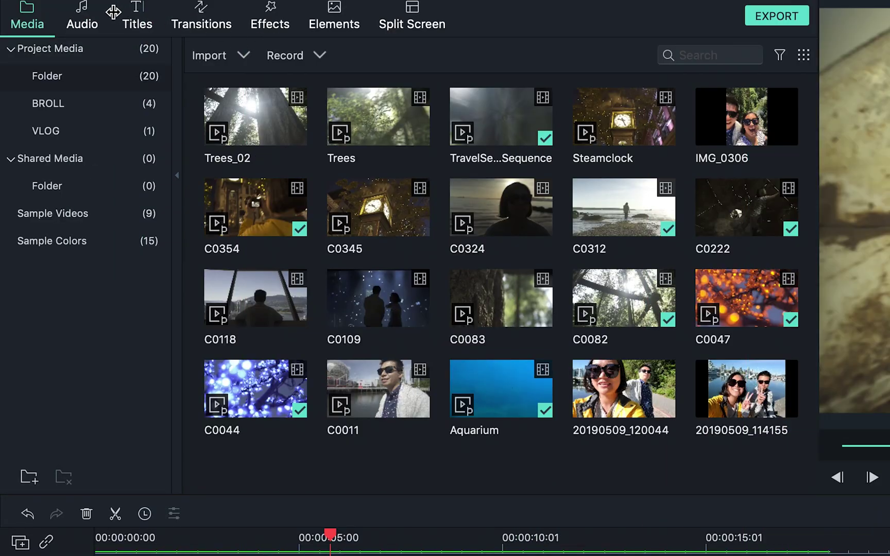
# Step: Add 'Always Dreaming - Same Town Forever' to the audio track, trimmed to the video's end
pyautogui.click(79, 22)
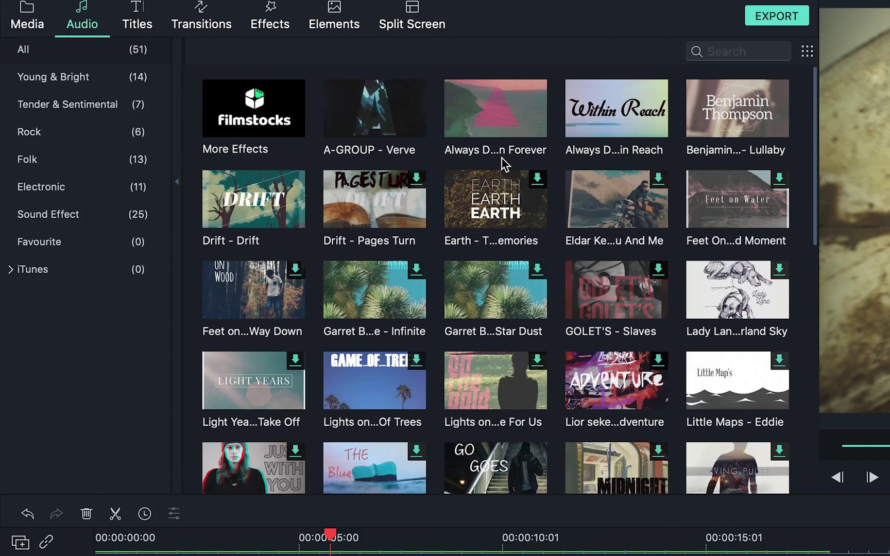
pyautogui.click(476, 124)
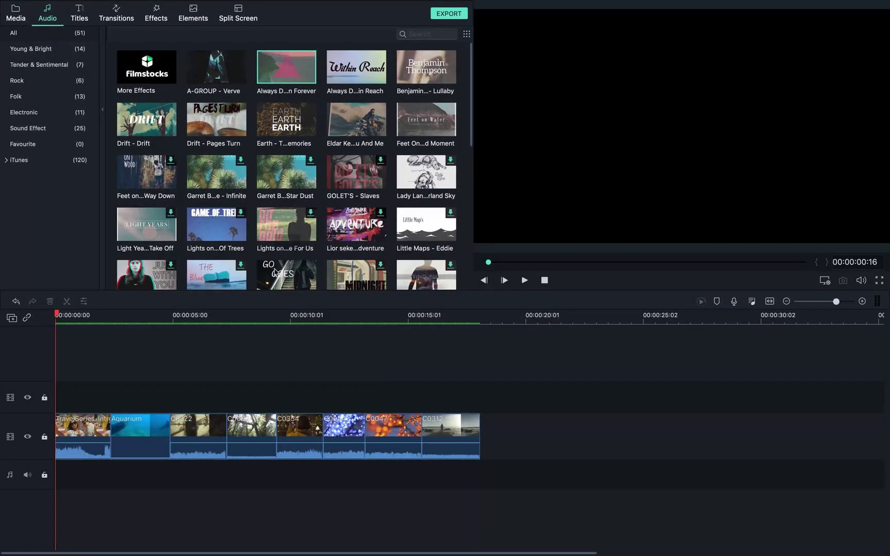
pyautogui.moveTo(276, 272); pyautogui.dragTo(70, 421)
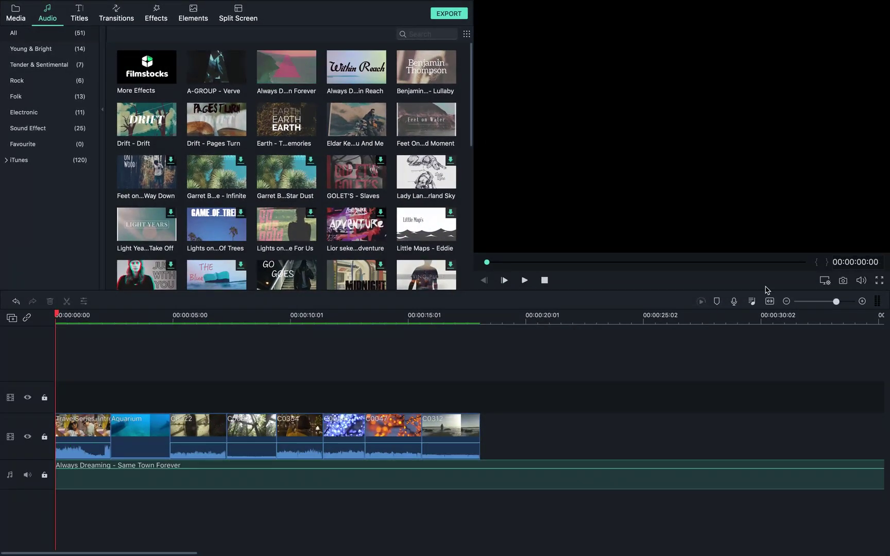
pyautogui.click(786, 301)
pyautogui.click(786, 301)
pyautogui.click(399, 477)
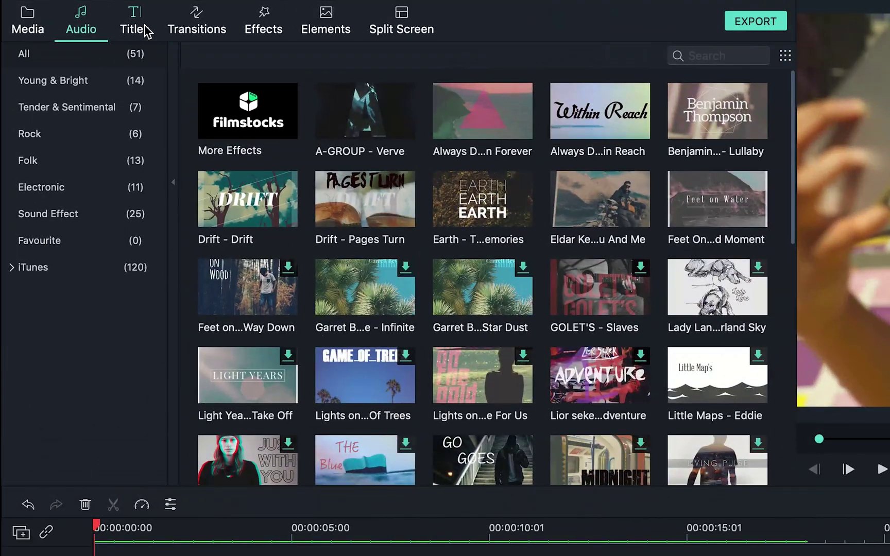
# Step: Place the Title 11 template above the last clip from 00:00:15, trimmed to the video's end
pyautogui.click(146, 32)
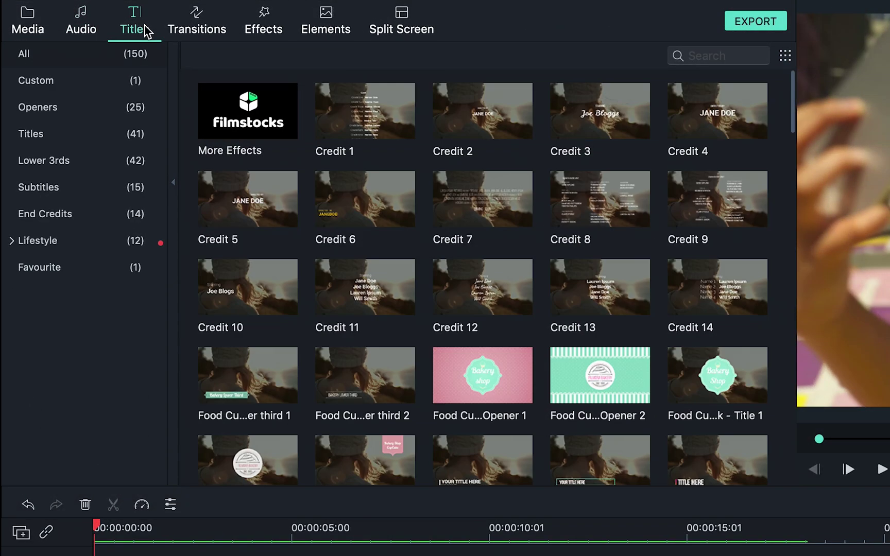
pyautogui.scroll(-5, 440, 296)
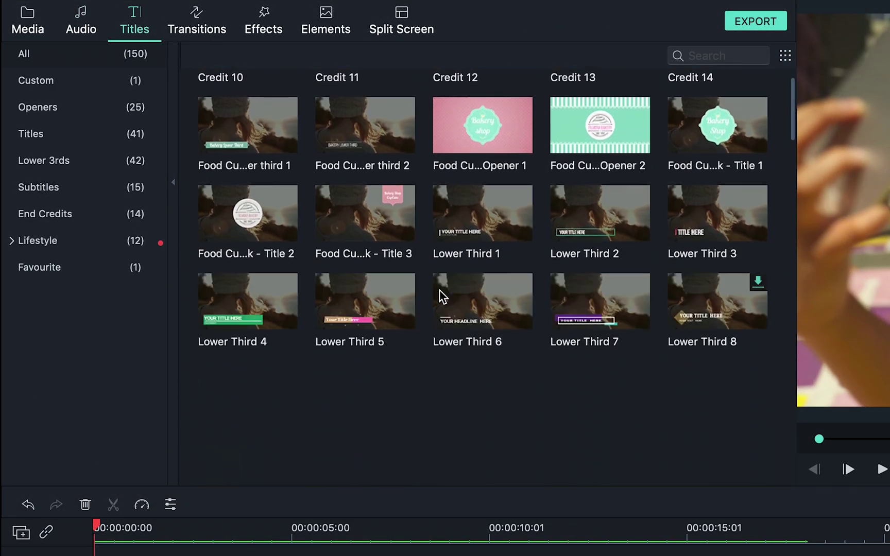
pyautogui.click(138, 133)
pyautogui.click(252, 286)
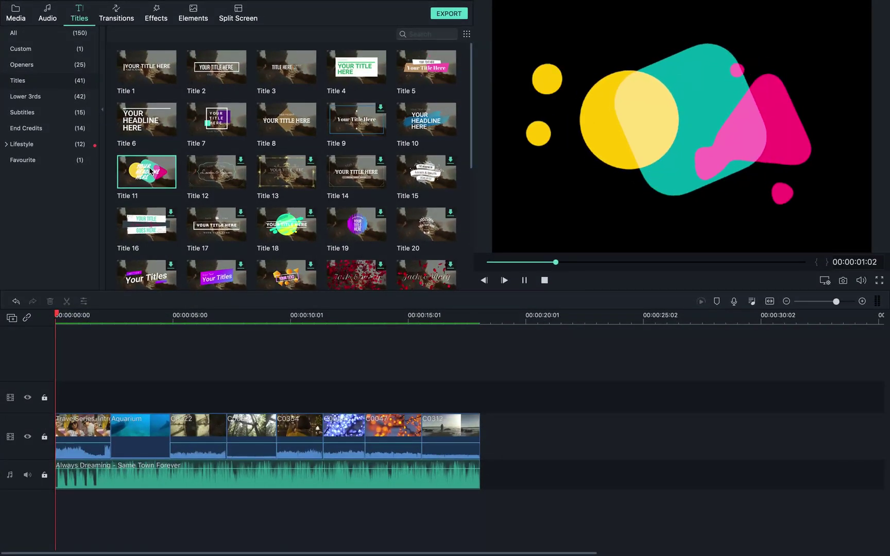
pyautogui.moveTo(344, 261); pyautogui.dragTo(479, 391)
pyautogui.click(357, 313)
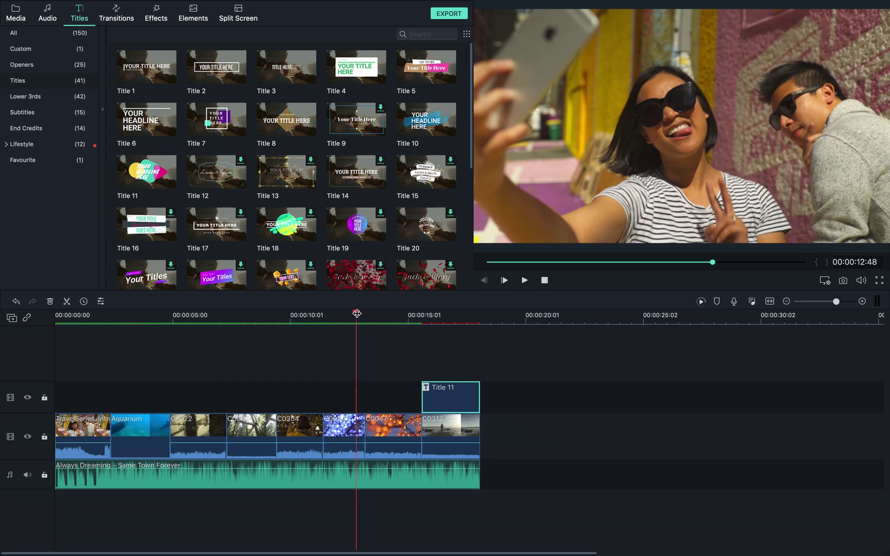
pyautogui.press('space')
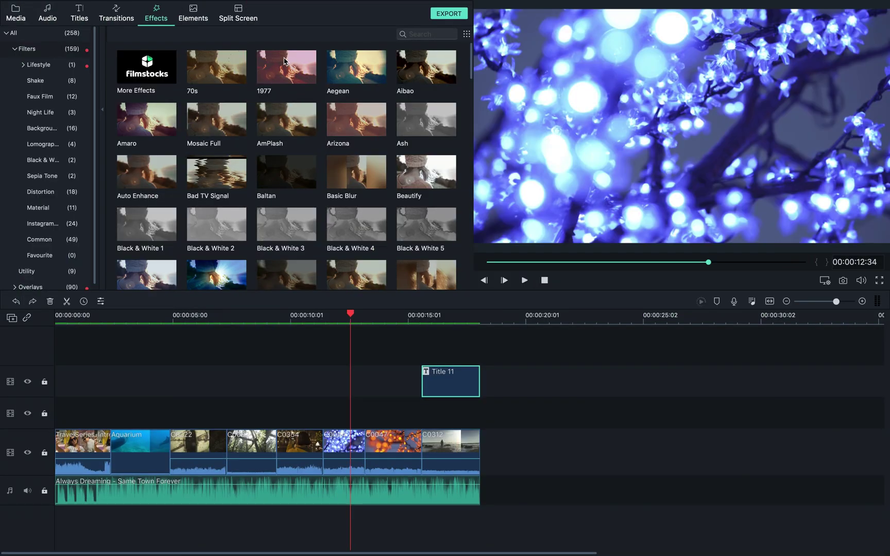
# Step: Apply the Aegean filter across all clips and play the video from the start
pyautogui.moveTo(374, 306); pyautogui.dragTo(429, 435)
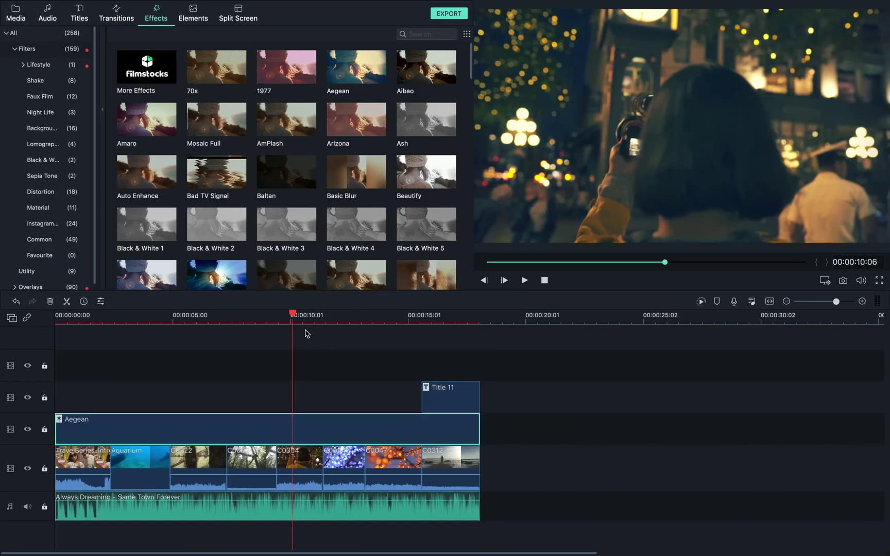
pyautogui.moveTo(282, 312); pyautogui.dragTo(11, 371)
pyautogui.click(524, 280)
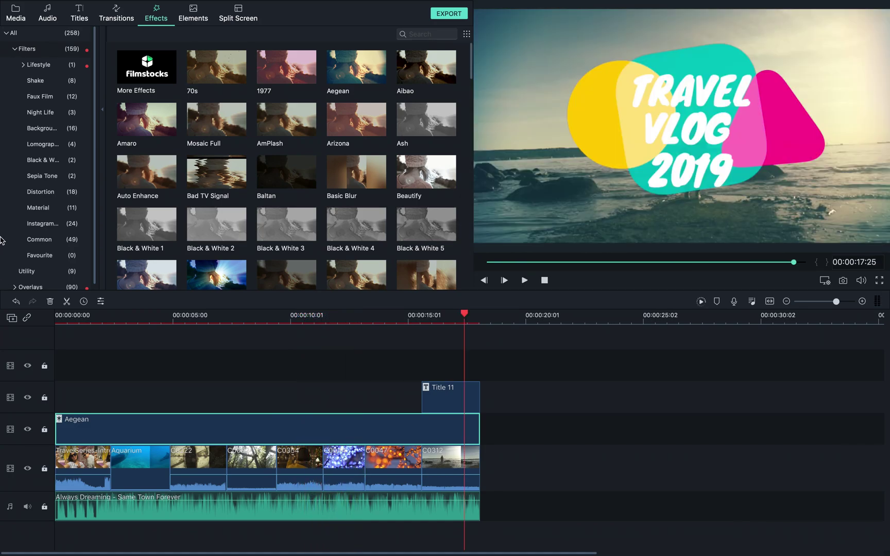
pyautogui.click(114, 16)
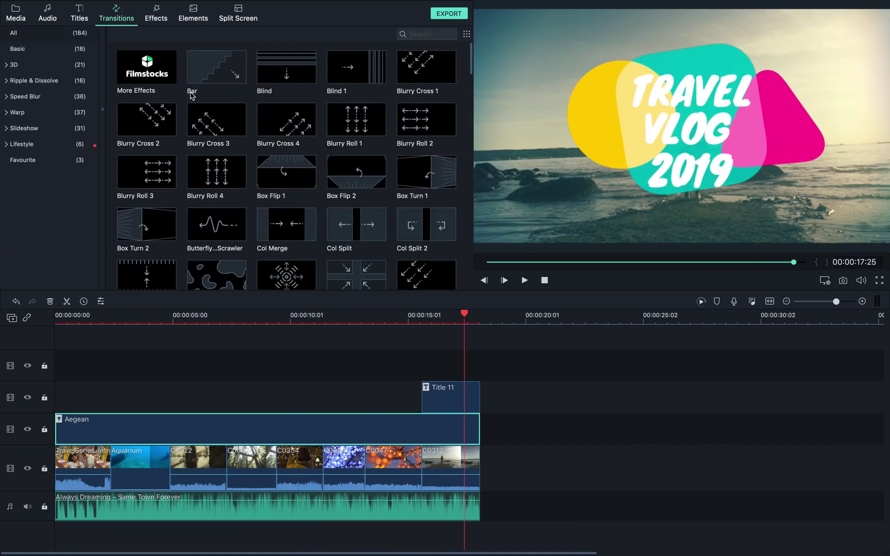
# Step: Insert Round Zoom In after the intro and Warp Zoom 3 after Aquarium, then play them back
pyautogui.scroll(-5, 272, 191)
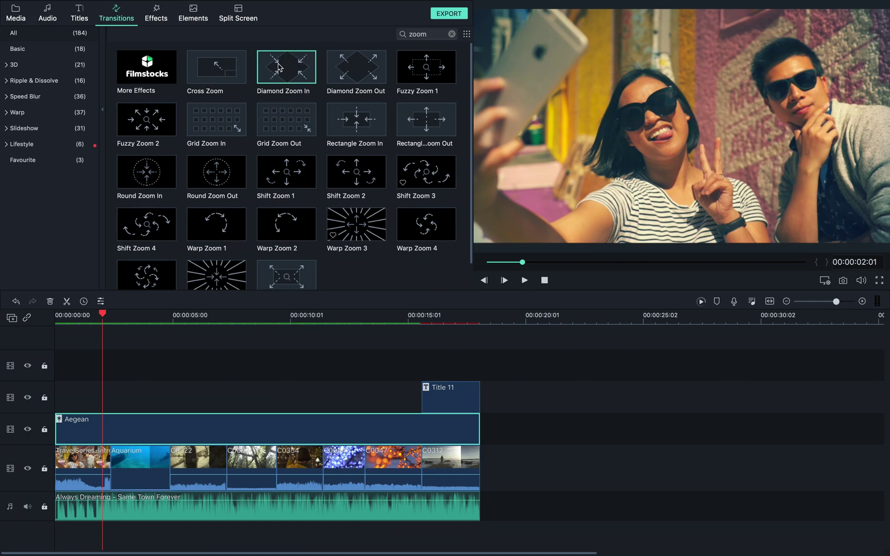
pyautogui.moveTo(159, 172); pyautogui.dragTo(114, 457)
pyautogui.click(163, 316)
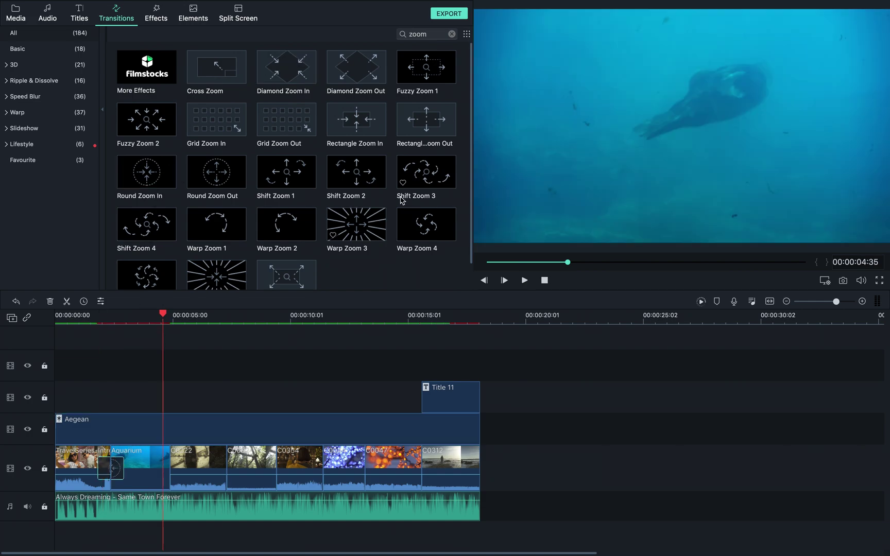
pyautogui.moveTo(356, 224); pyautogui.dragTo(170, 466)
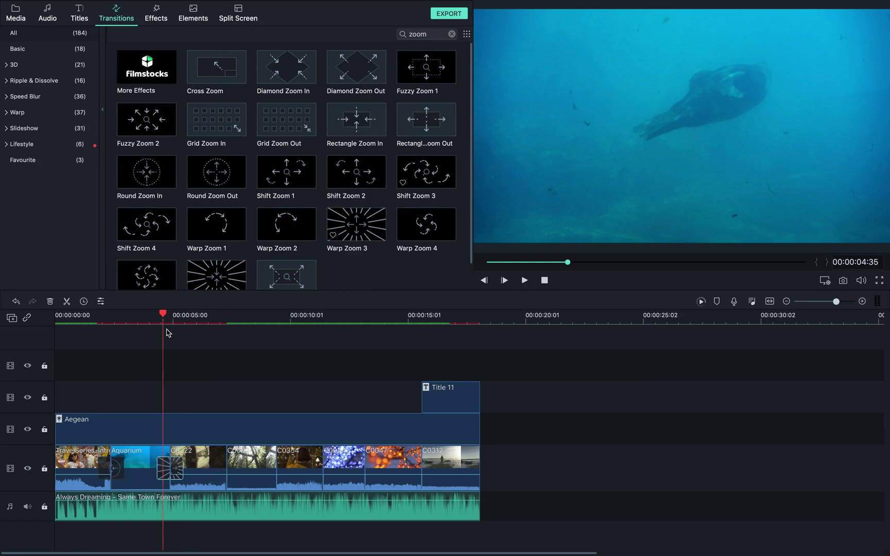
pyautogui.moveTo(163, 311); pyautogui.dragTo(100, 314)
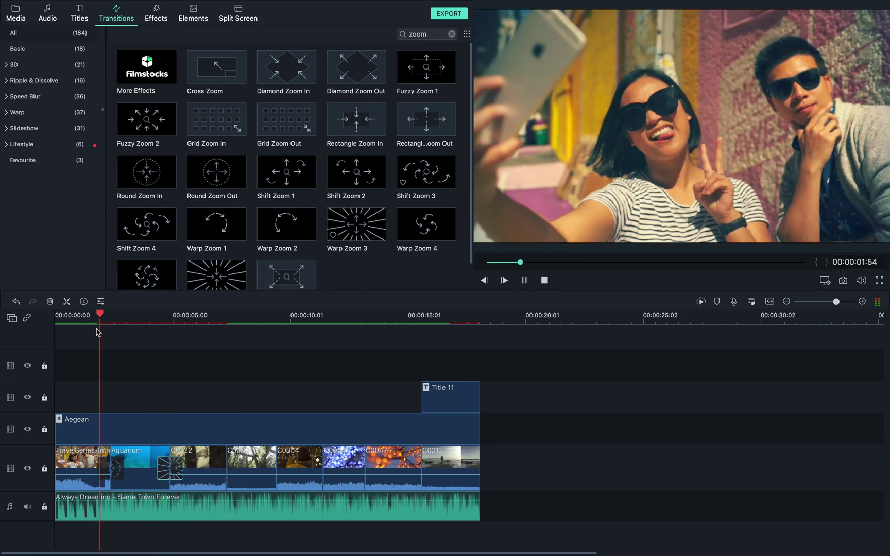
pyautogui.press('space')
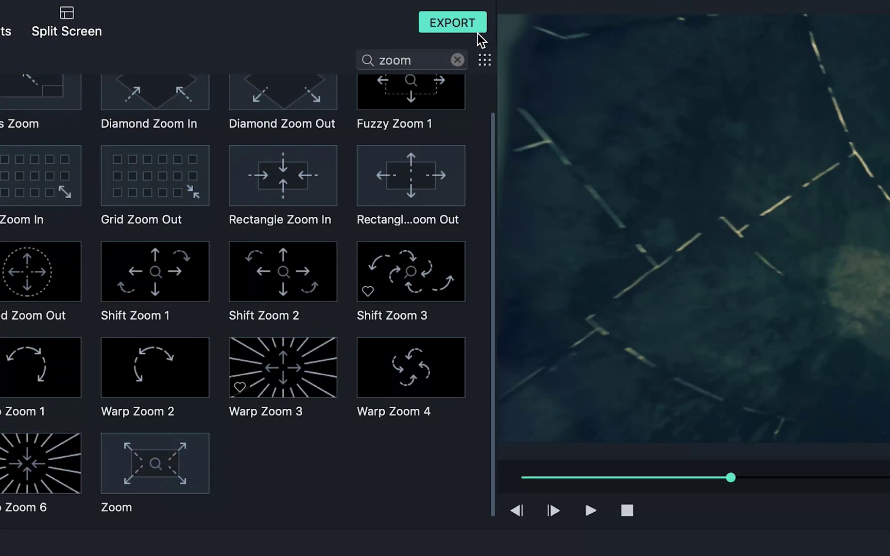
# Step: In the Export dialog, choose MP4 as the output format and review its encoding settings
pyautogui.click(477, 32)
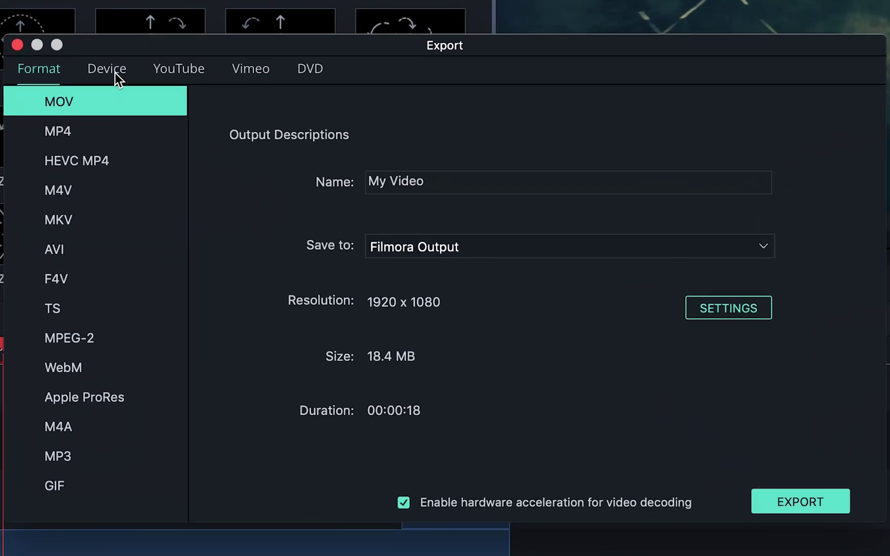
pyautogui.click(115, 72)
pyautogui.click(174, 73)
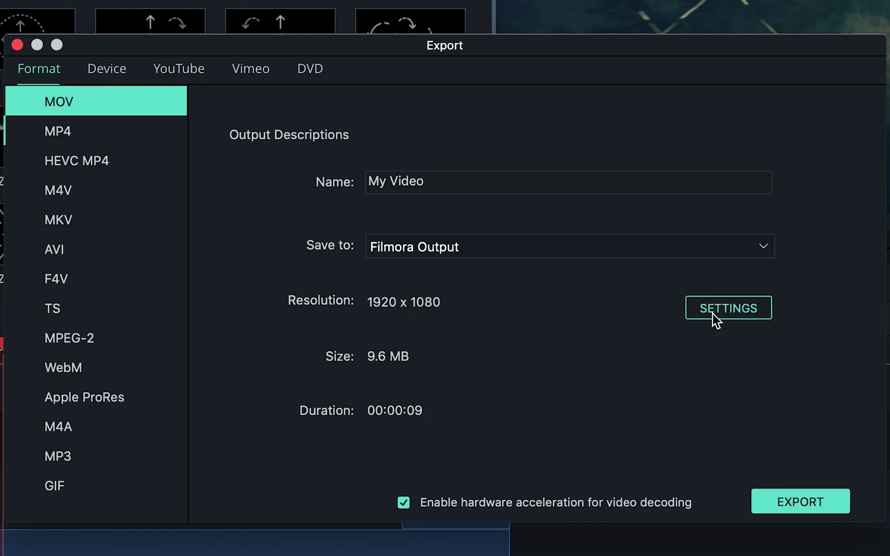
pyautogui.click(122, 128)
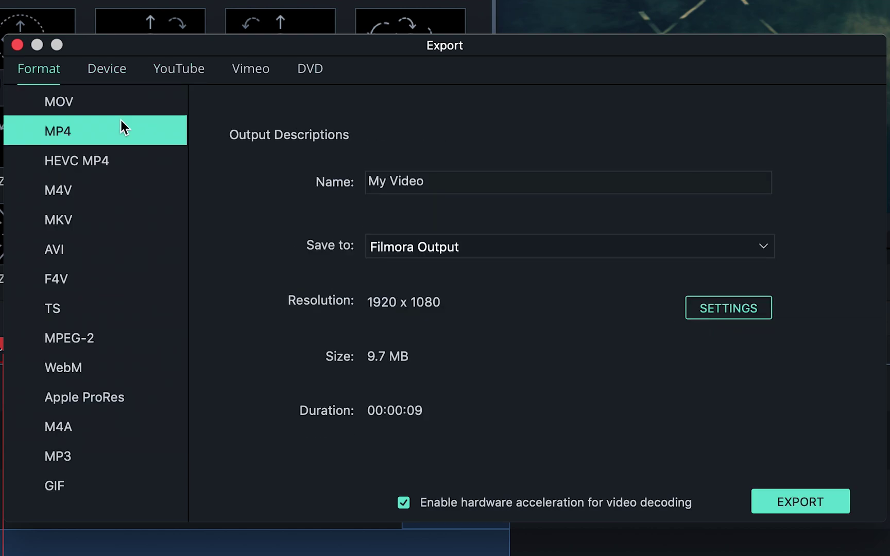
pyautogui.click(744, 313)
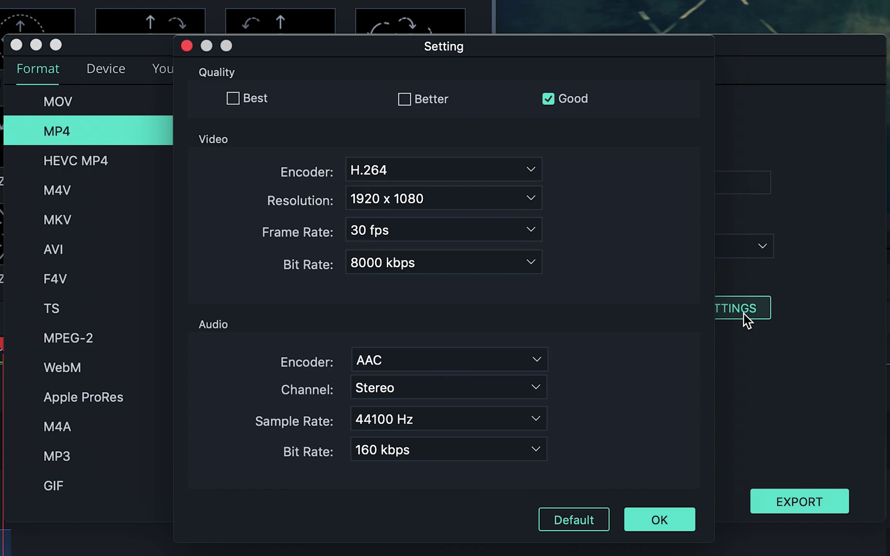
pyautogui.press('Return')
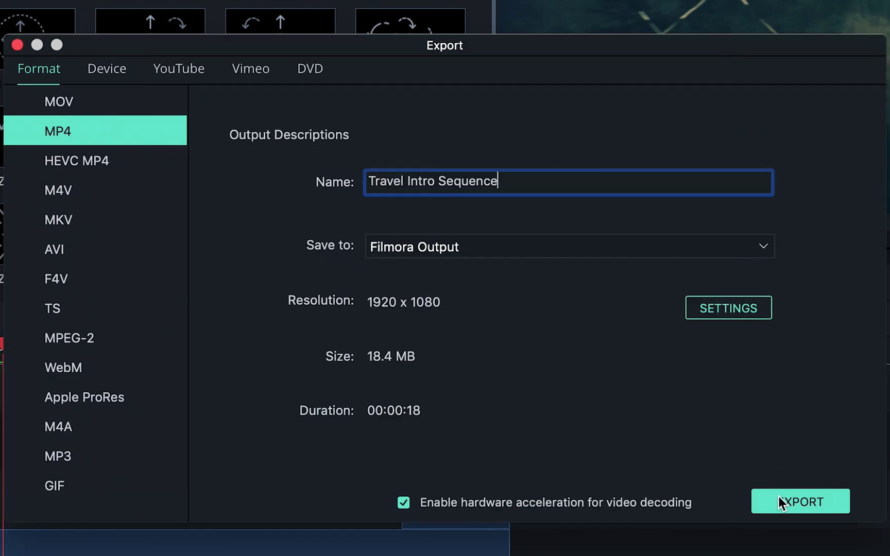
# Step: Start rendering the travel intro as an MP4 movie from the Export dialog
pyautogui.click(779, 497)
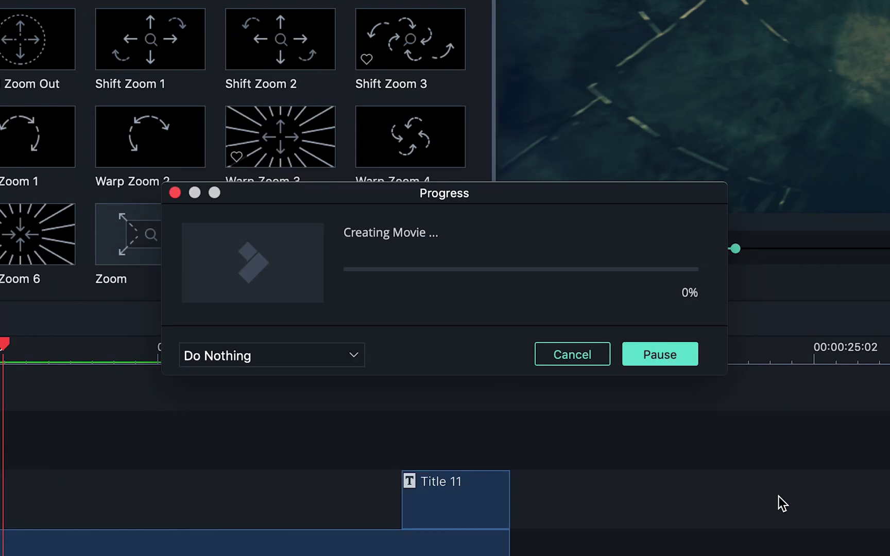